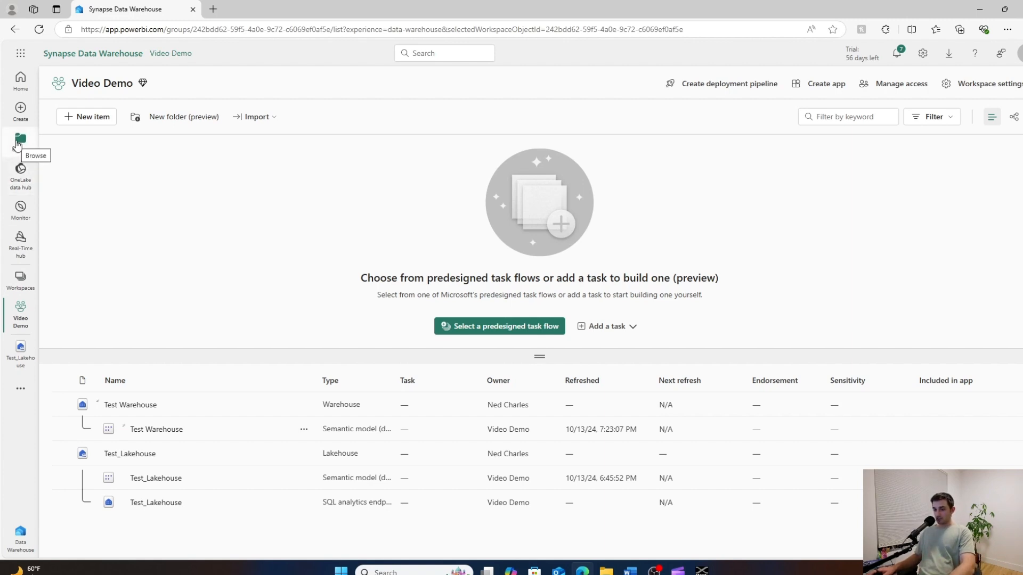
Browse the items shared with me, filter them by the owner Sneaker Workspace, and remove that filter.
click(21, 143)
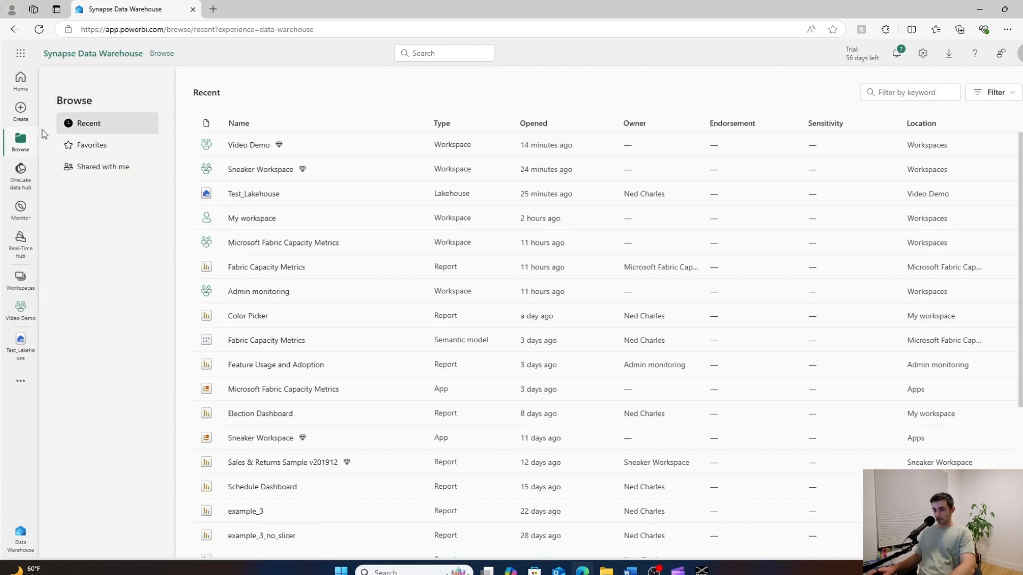
click(99, 170)
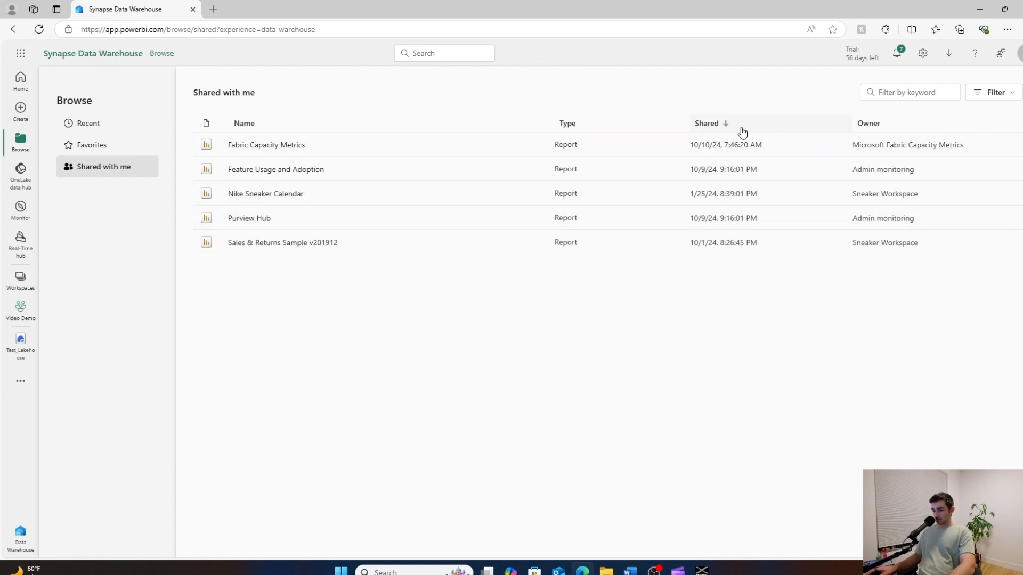
click(1000, 101)
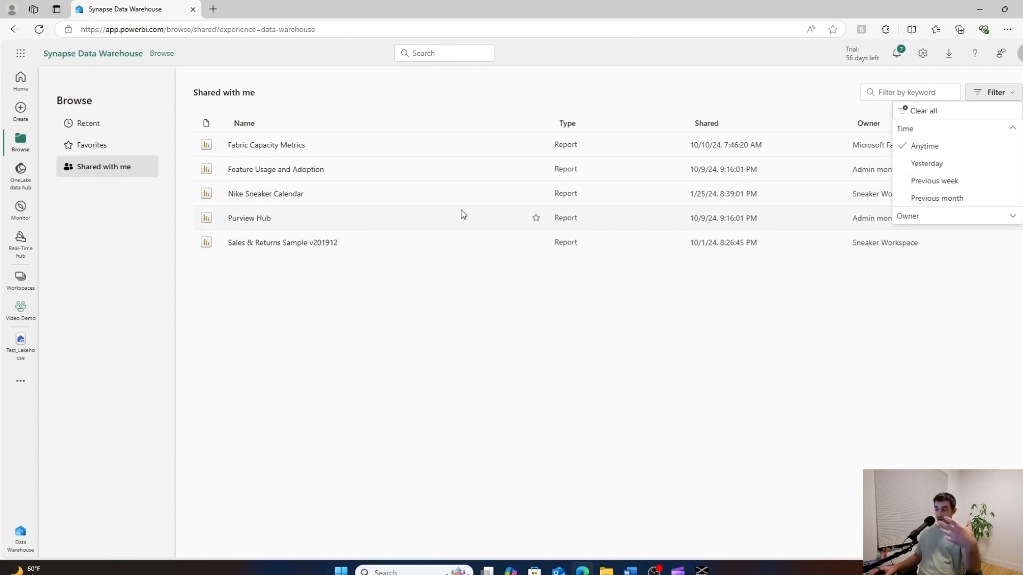
click(1010, 218)
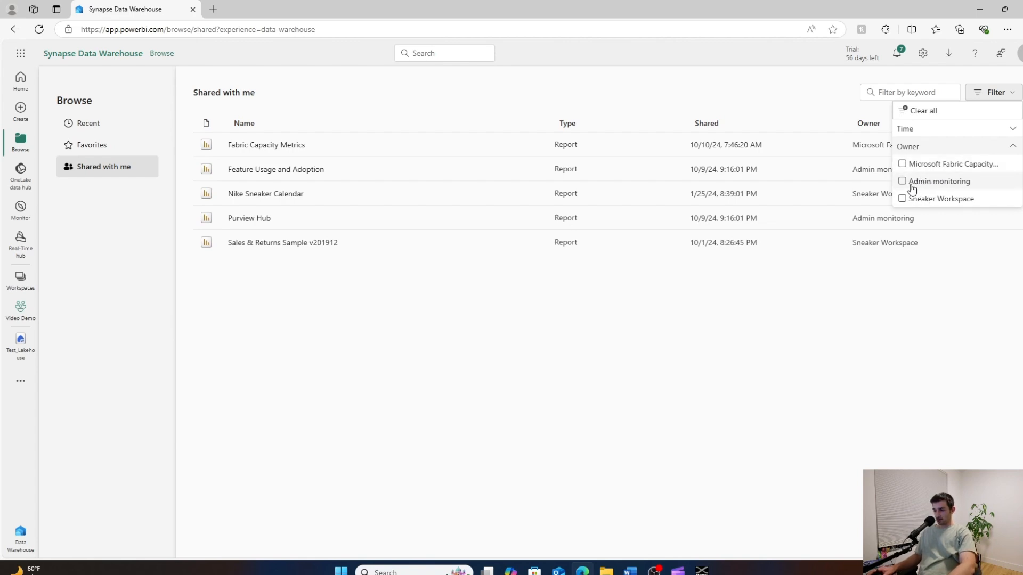
click(938, 201)
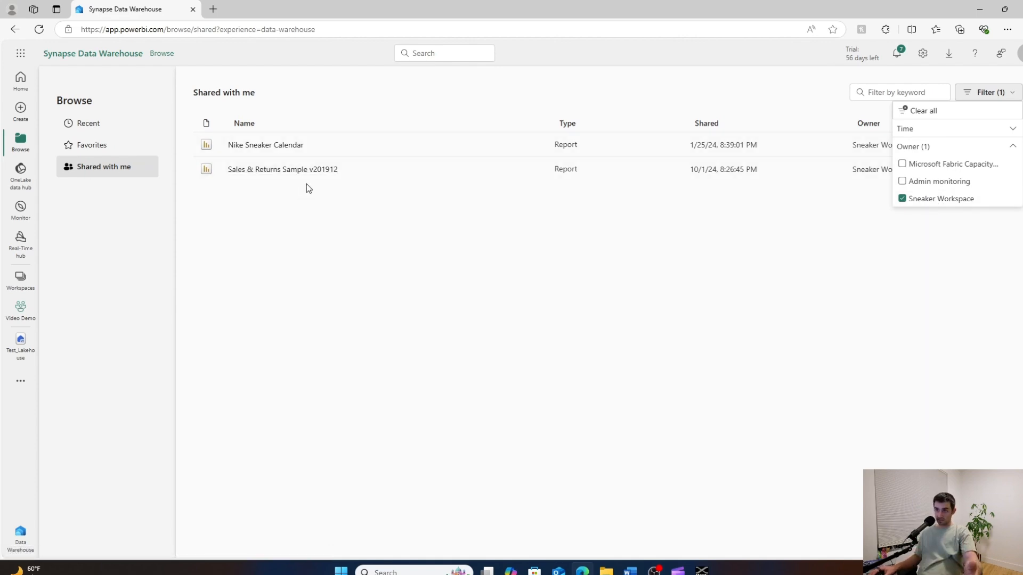
click(925, 199)
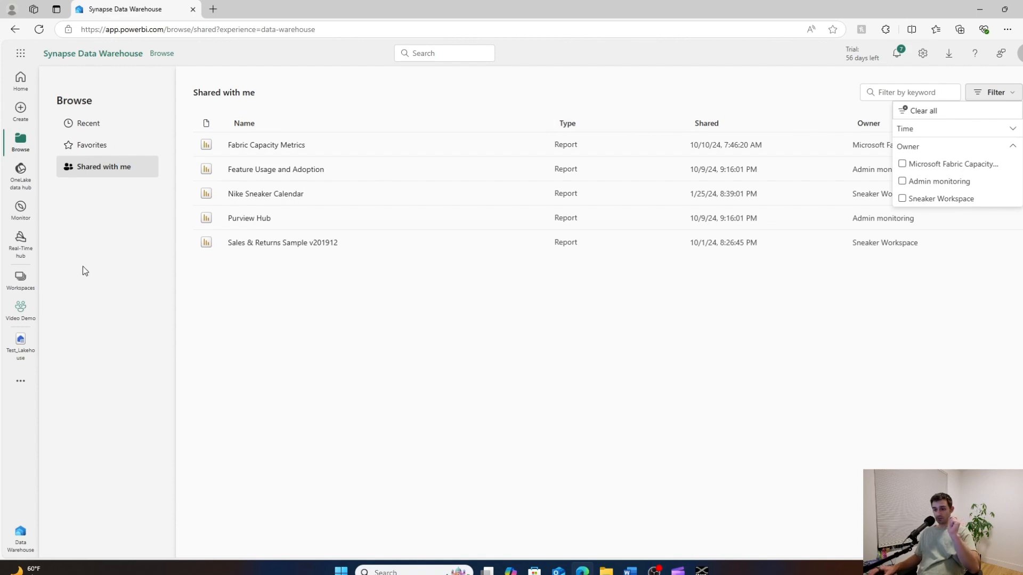
Open the Sneaker Workspace and show its items as a list.
click(20, 278)
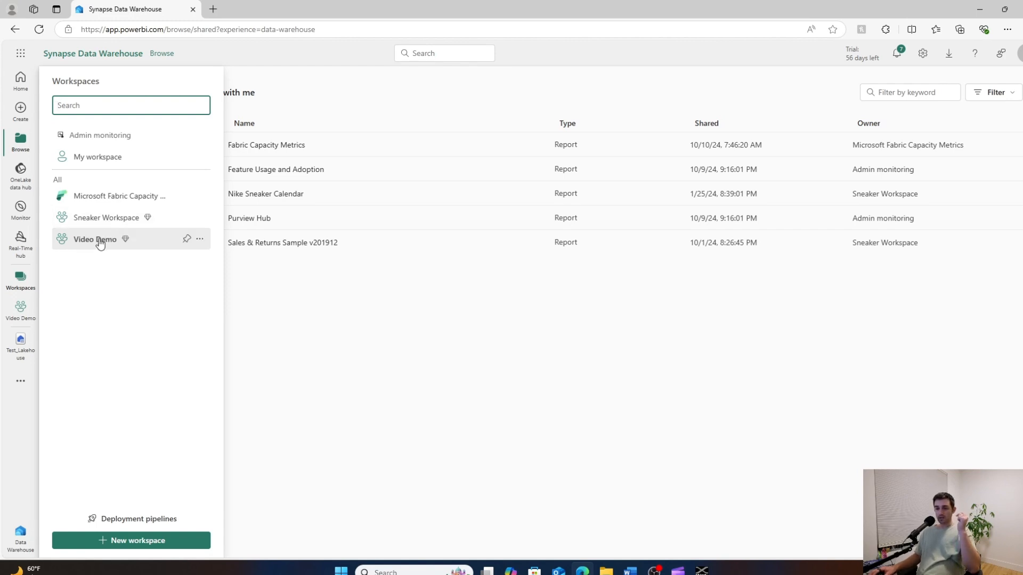
click(105, 219)
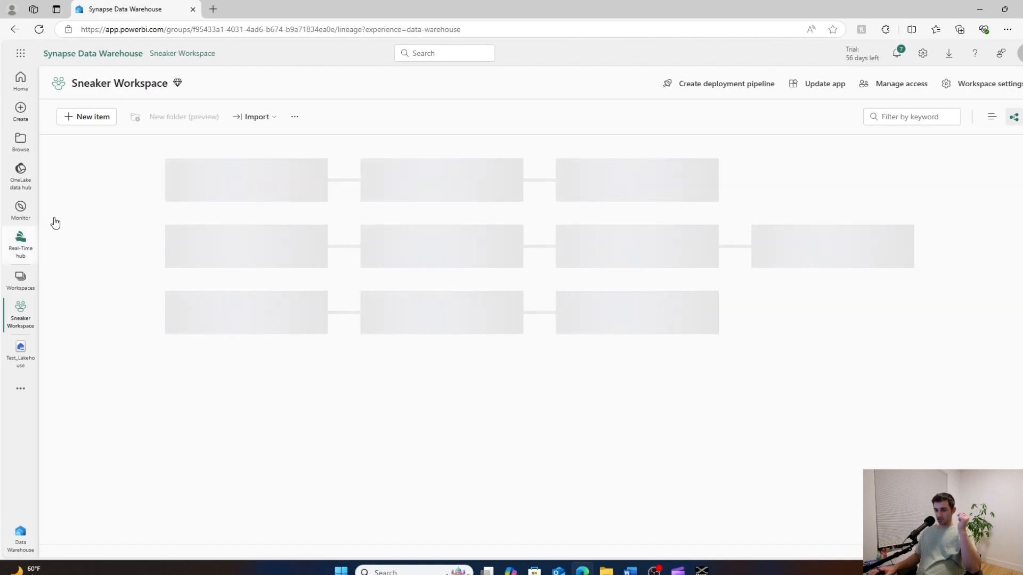
click(992, 117)
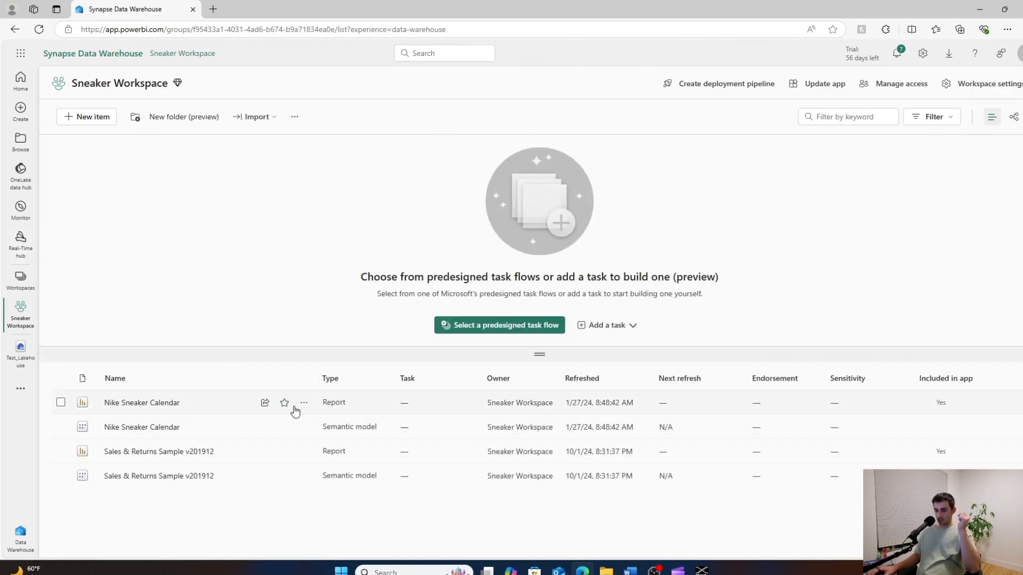
Configure the Nike Sneaker Calendar report's sharing link for people in the organization, disallowing resharing and allowing recipients to build content with its data.
click(264, 404)
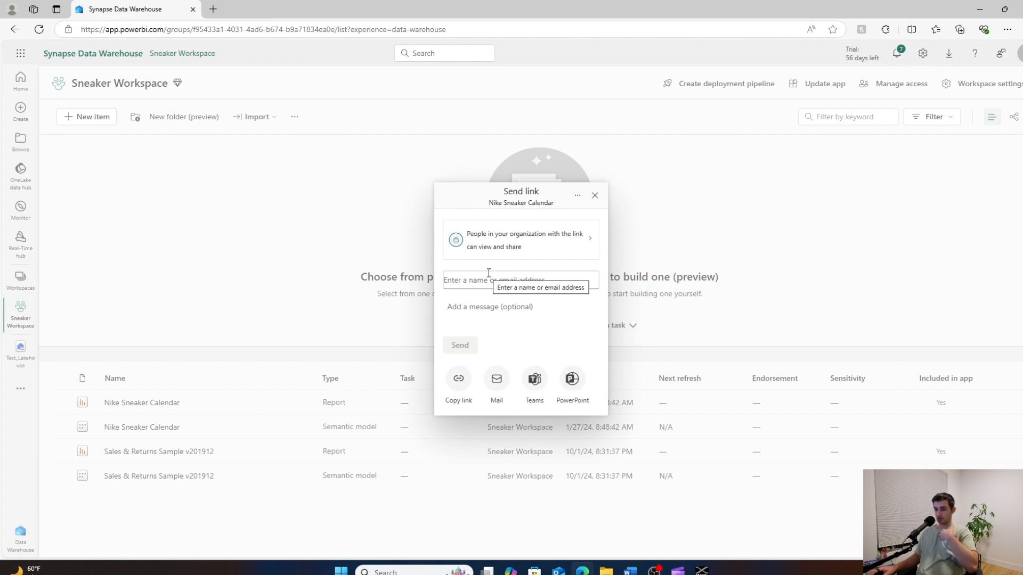
click(582, 249)
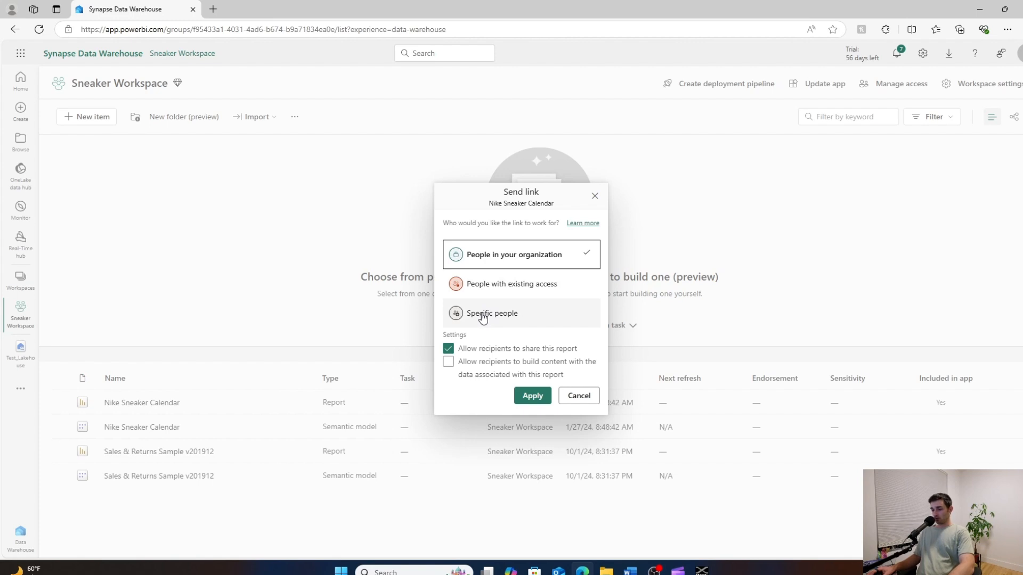
click(447, 350)
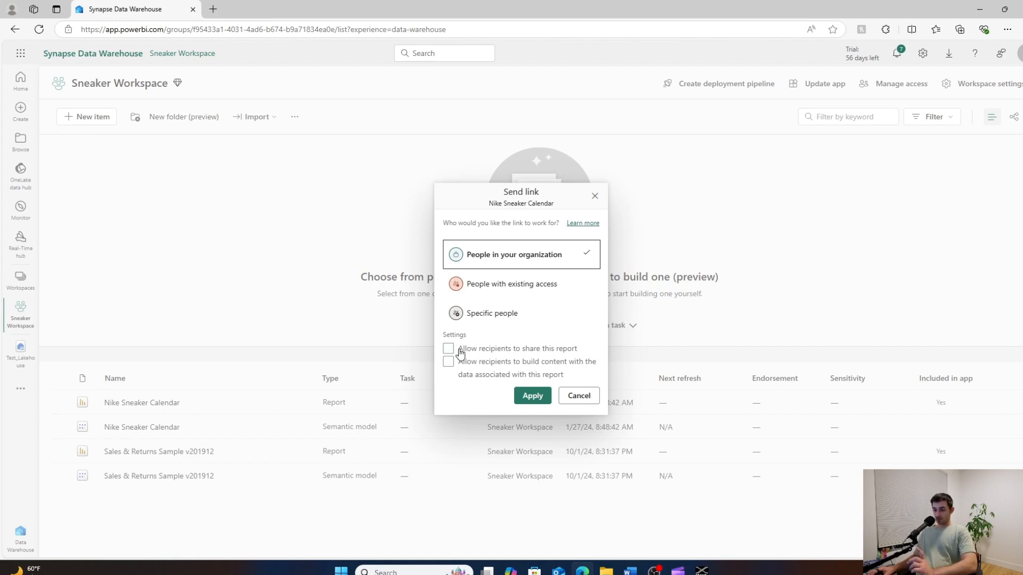
click(504, 352)
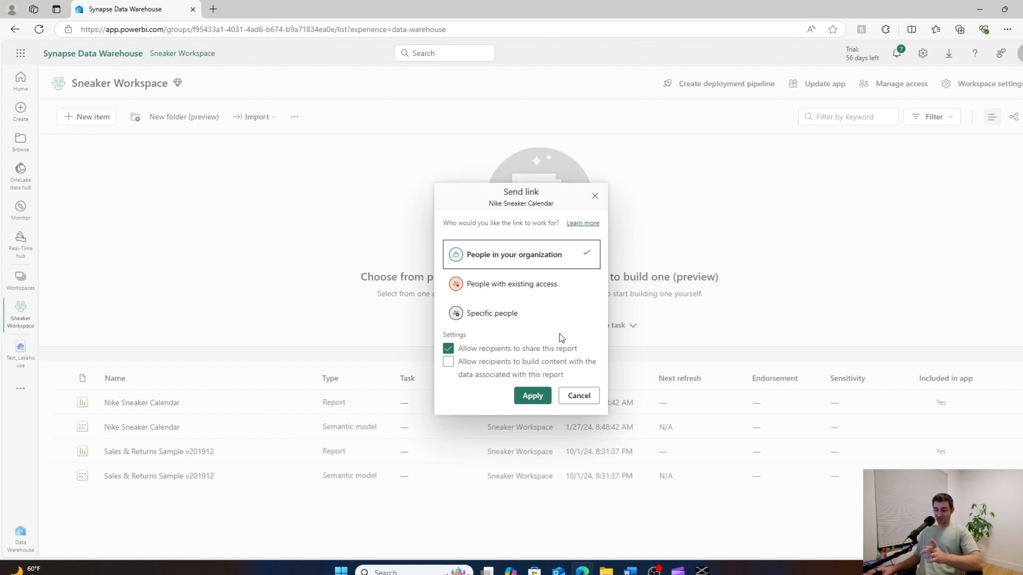
click(544, 349)
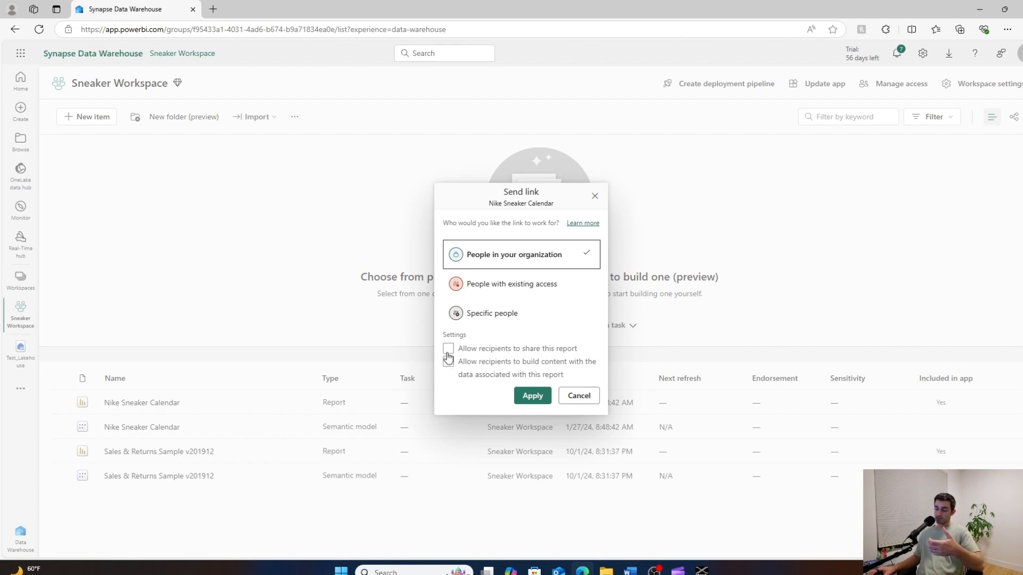
click(472, 366)
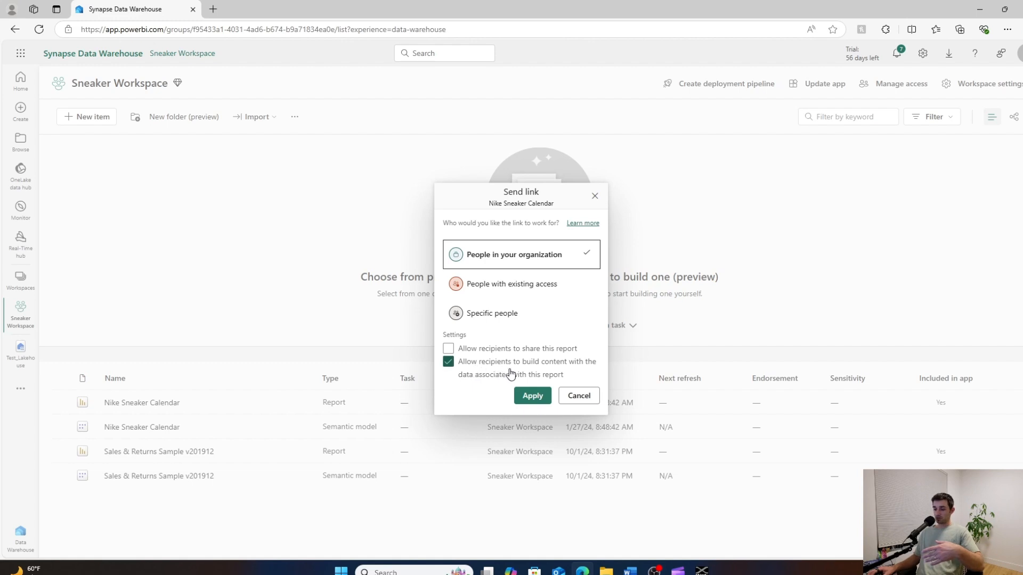
click(530, 397)
Add a colleague as the link's recipient, copy the shareable link, and close the sharing dialog.
click(479, 279)
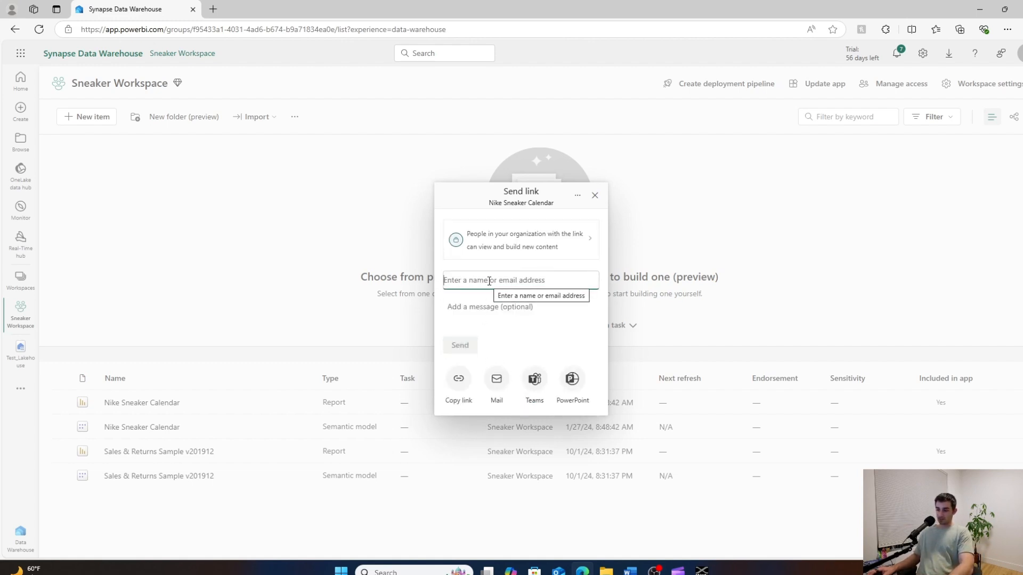
text(ned)
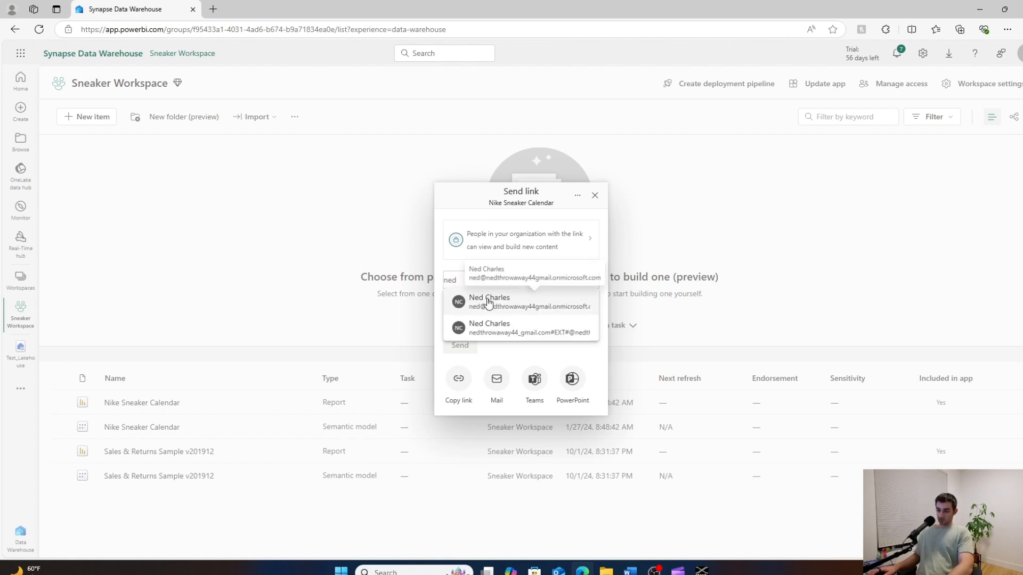
click(489, 302)
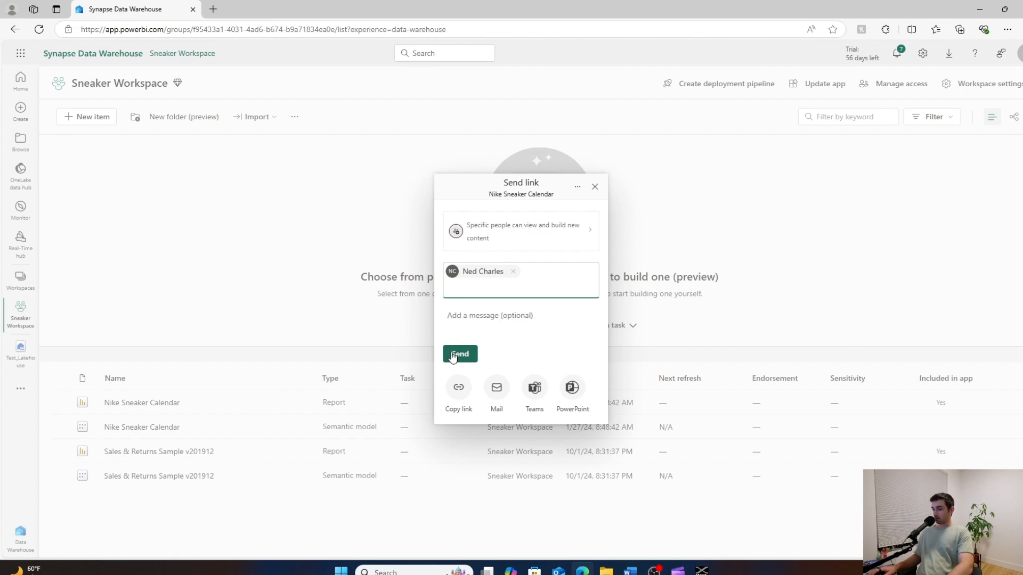
click(459, 392)
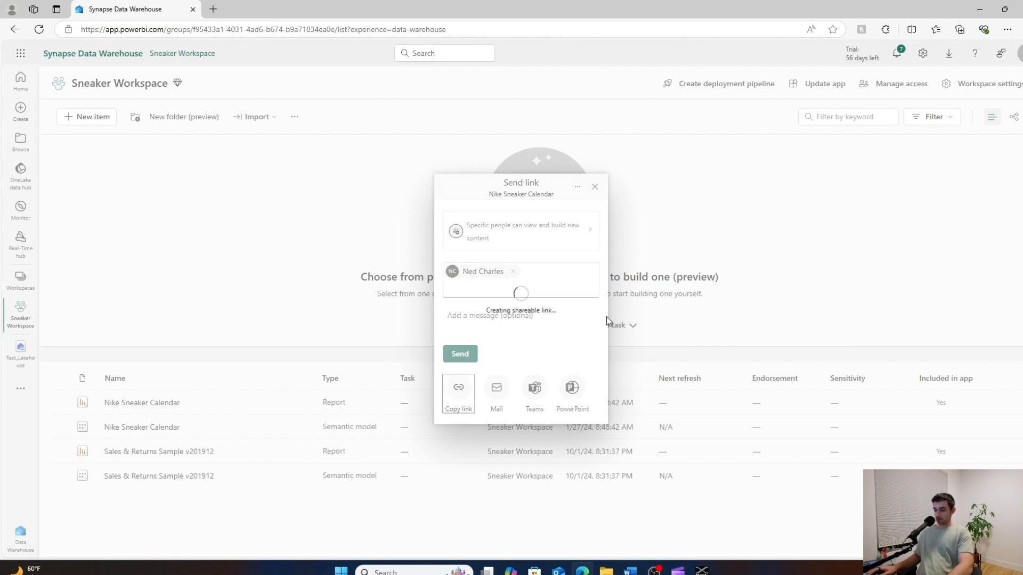
click(569, 312)
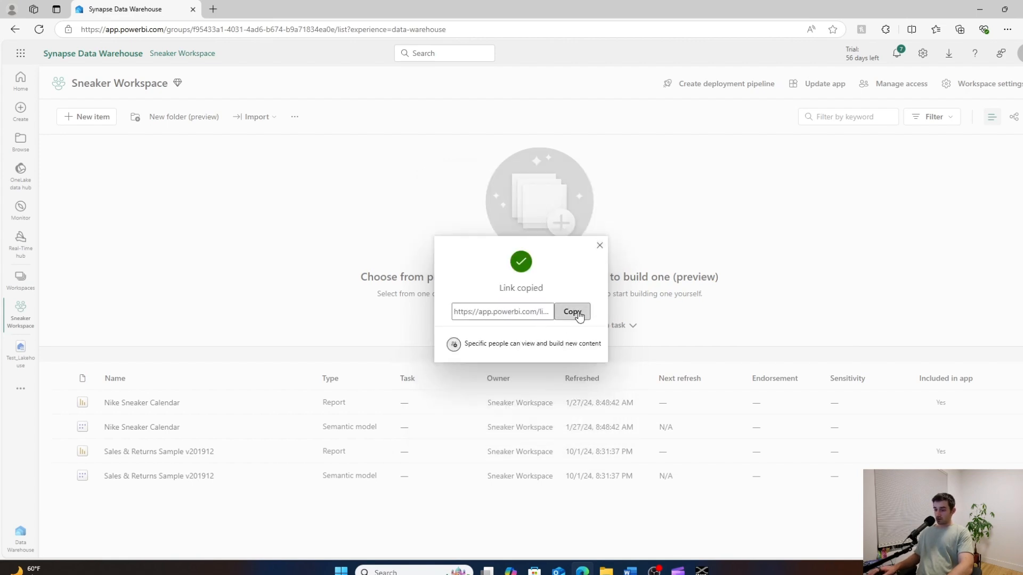
click(599, 246)
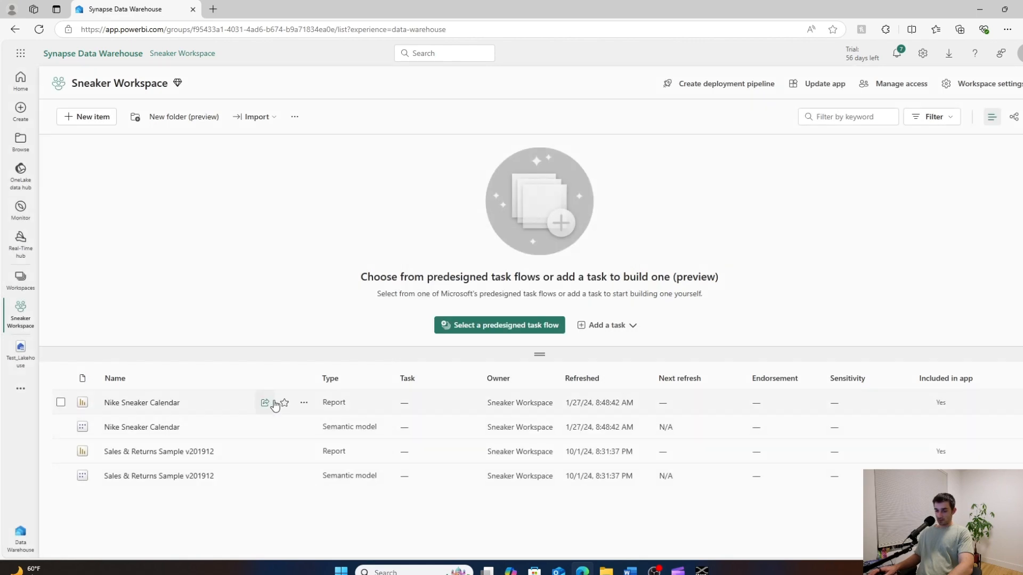
Open the permissions management for the Nike Sneaker Calendar report from its sharing options.
click(282, 403)
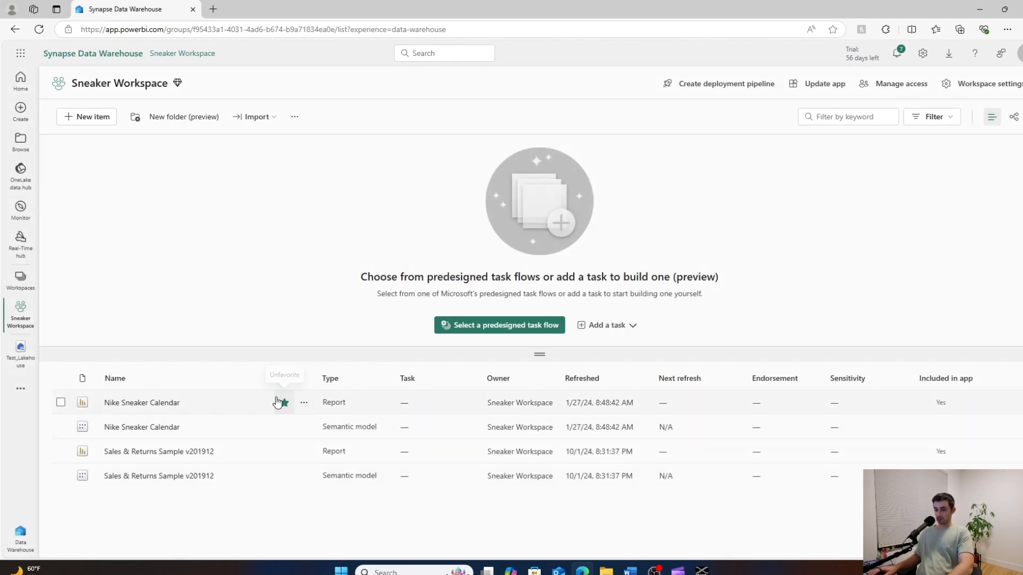
click(265, 403)
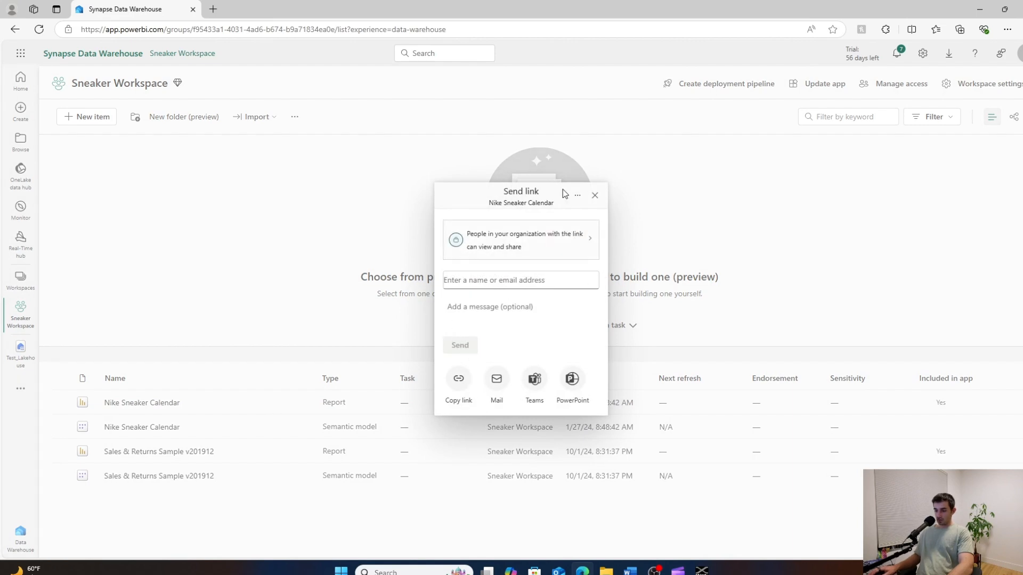
click(577, 196)
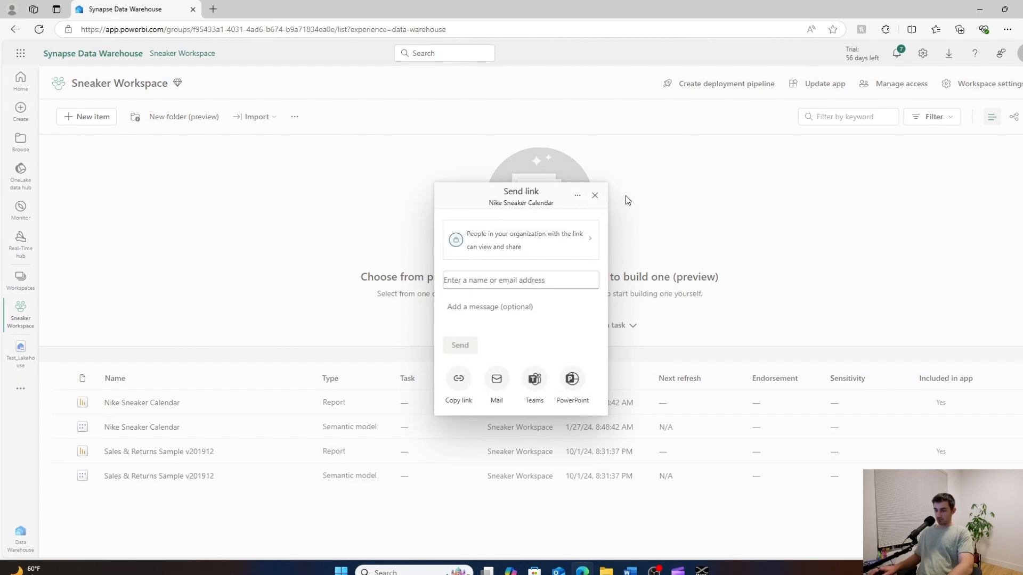
click(625, 197)
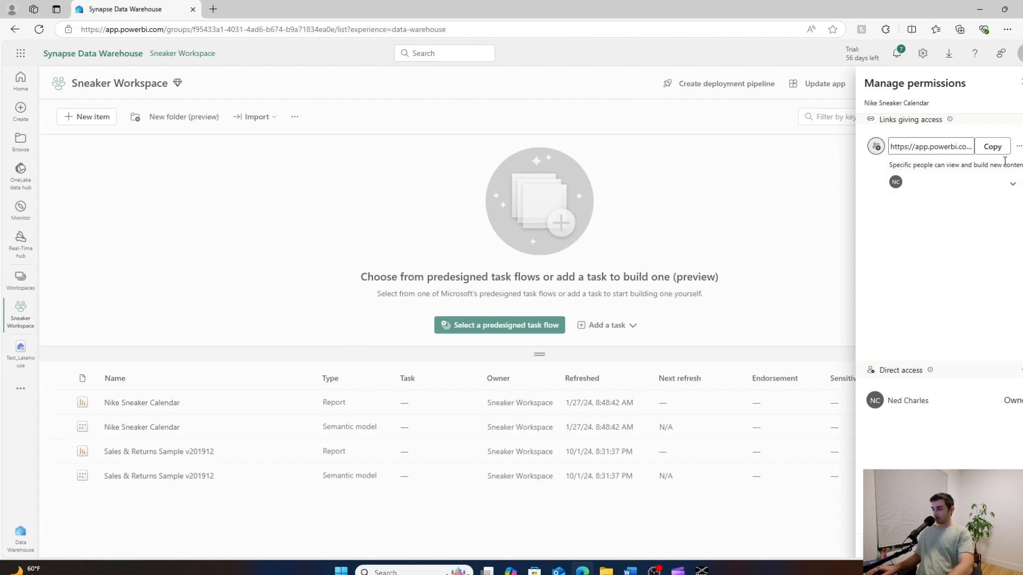
Remove the recipient from the report's specific-people sharing link and close the permissions management.
click(1019, 147)
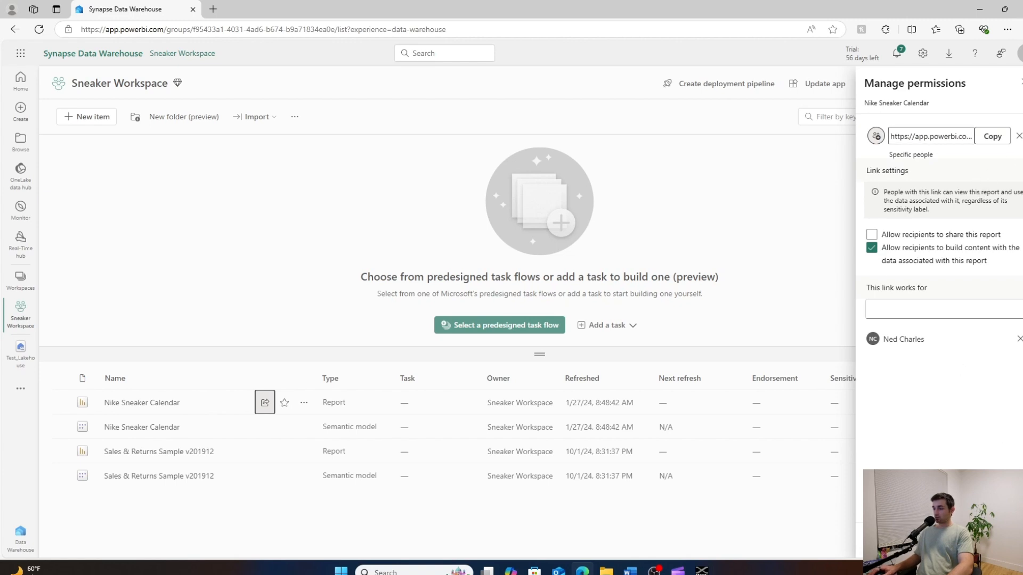
click(1018, 136)
click(1012, 183)
click(1012, 183)
click(1017, 148)
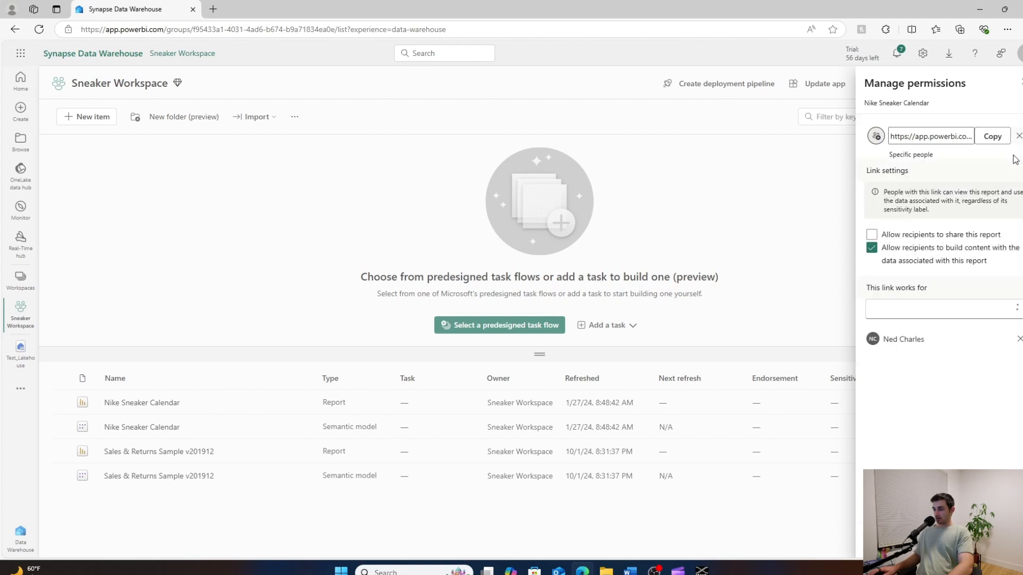
click(1018, 340)
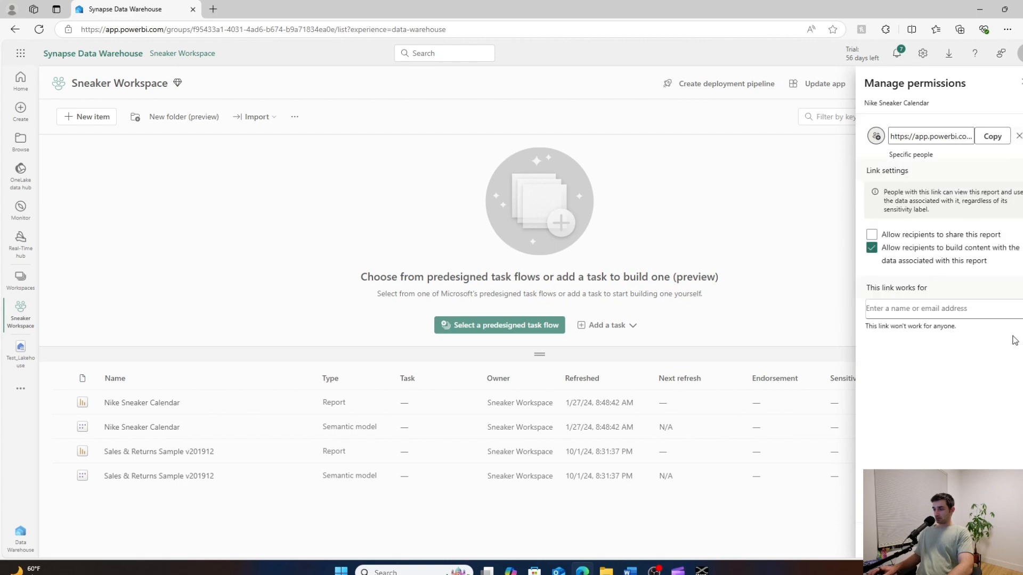
click(1020, 85)
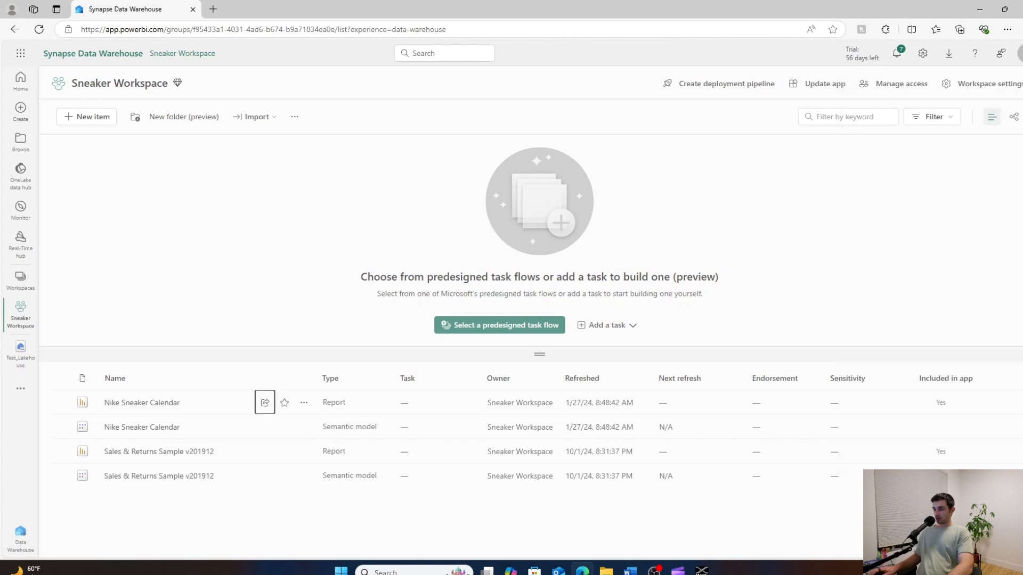
Switch to the Video Demo workspace and open the access-granting options for the Test Warehouse.
click(17, 278)
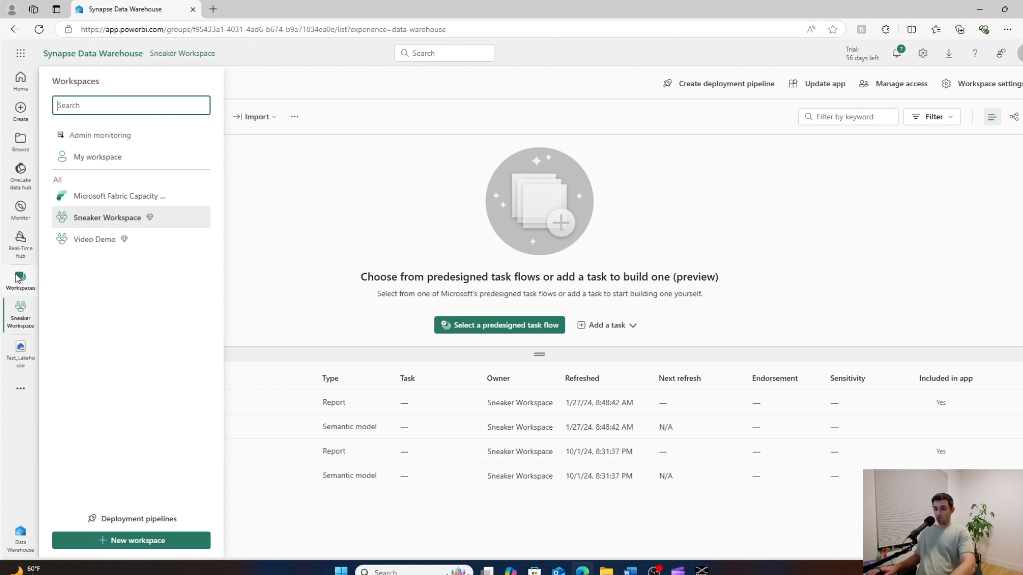
click(71, 241)
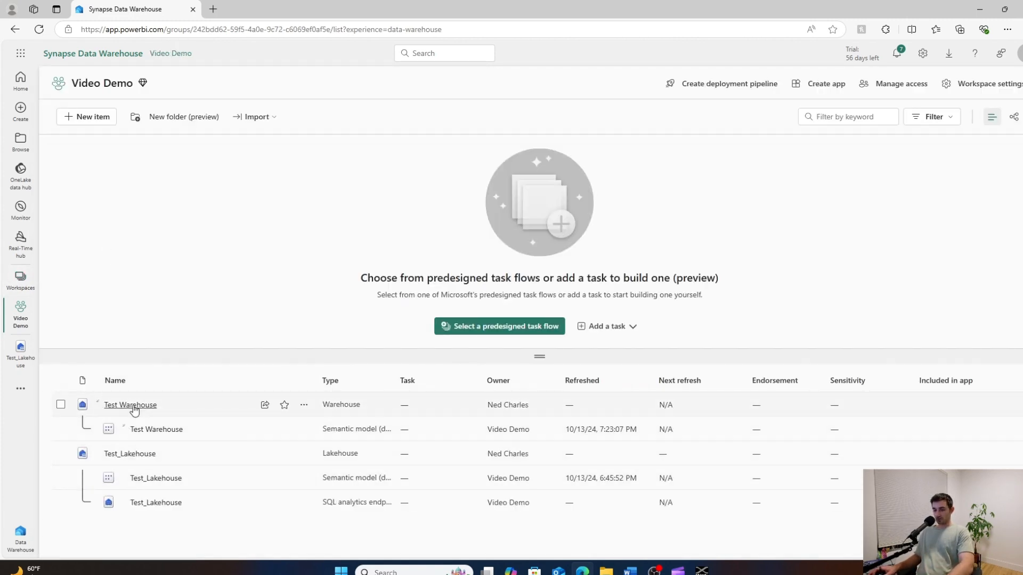
click(264, 408)
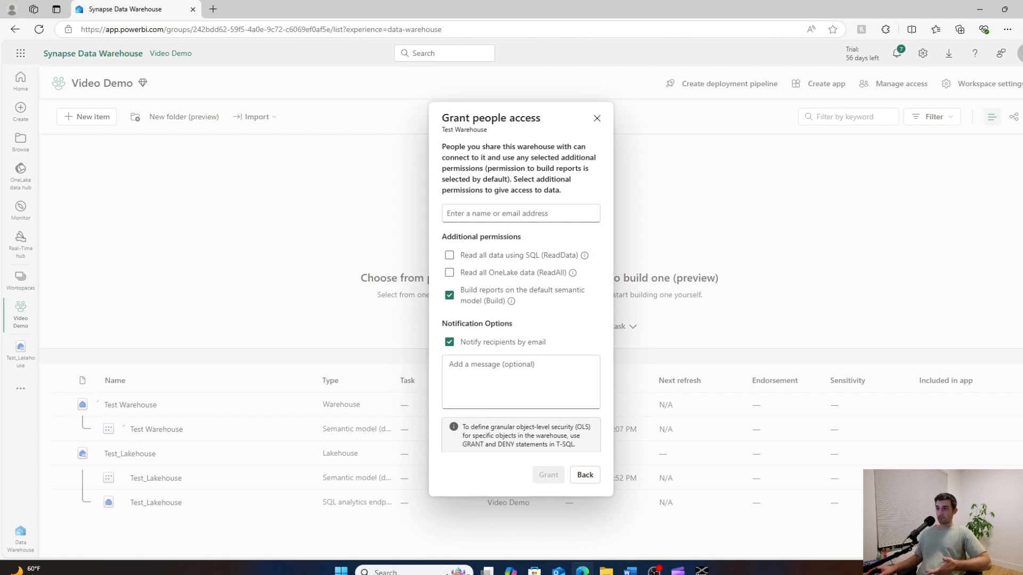
Examine the ReadData and ReadAll permission explanations and the note on granular object-level security for the warehouse.
mouse_move(585, 258)
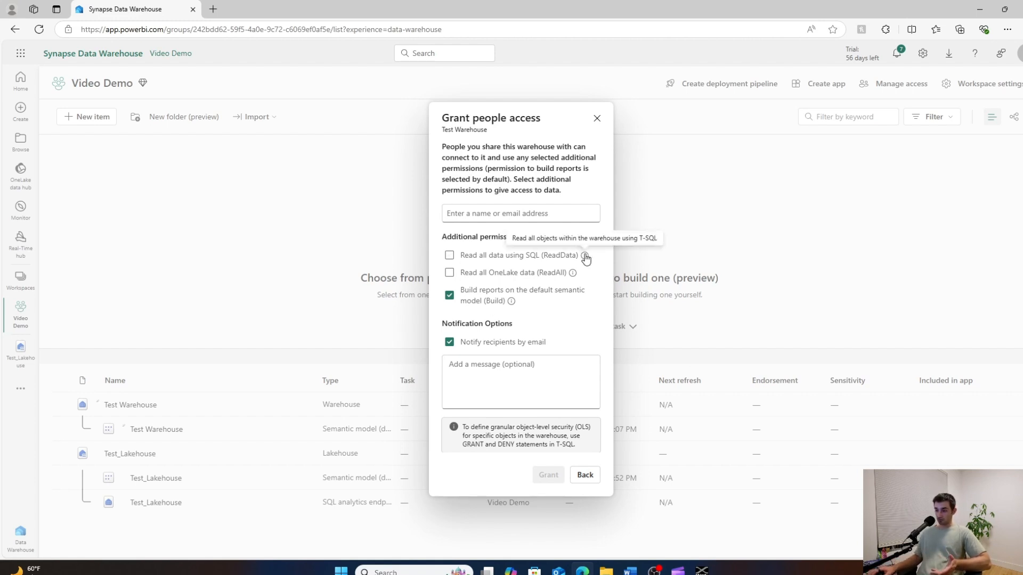
mouse_move(573, 278)
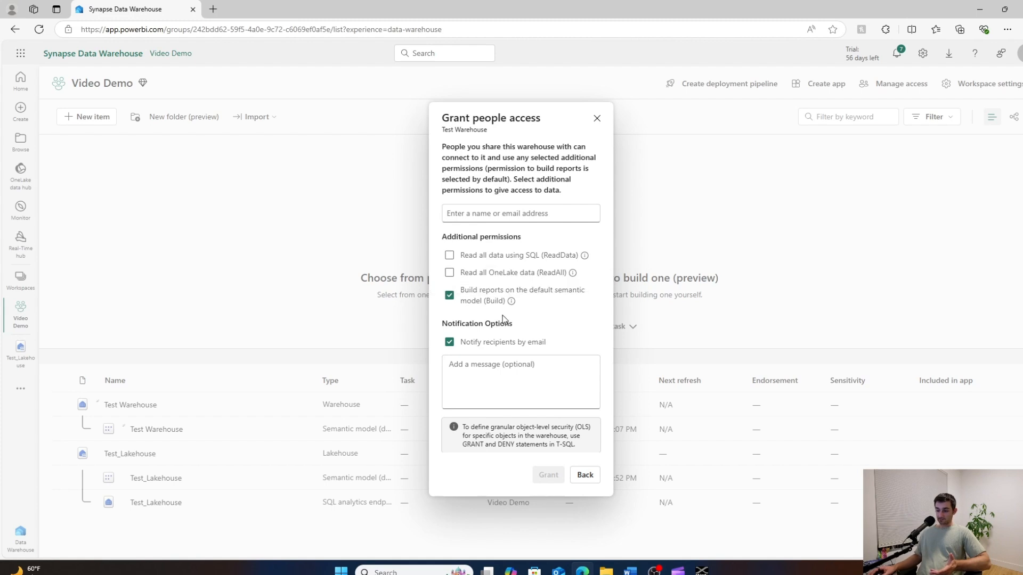
drag(478, 426, 578, 443)
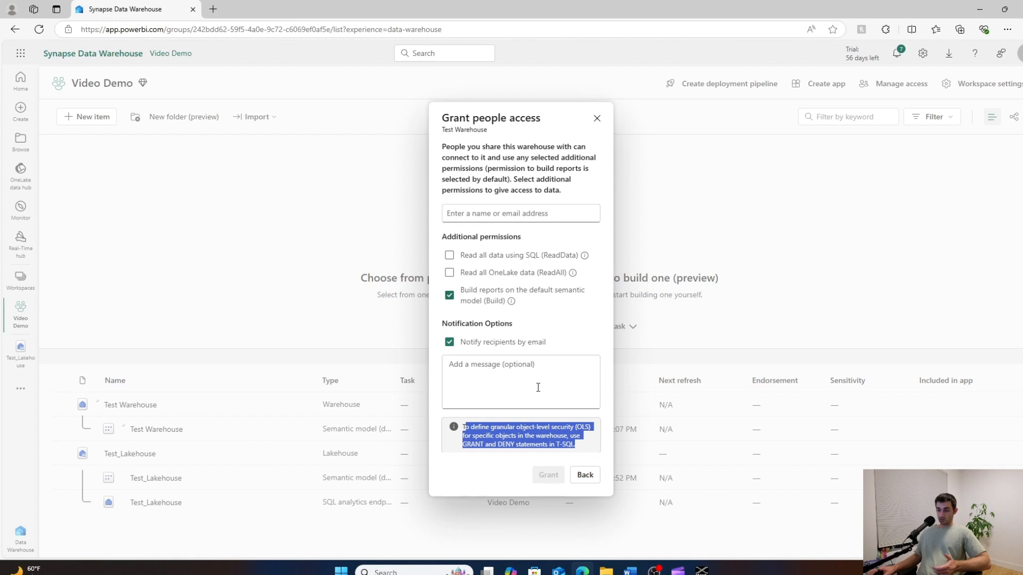
Find the recipient by name and grant them access to the Test Warehouse with the default Build permission and email notification.
click(498, 212)
text(ned)
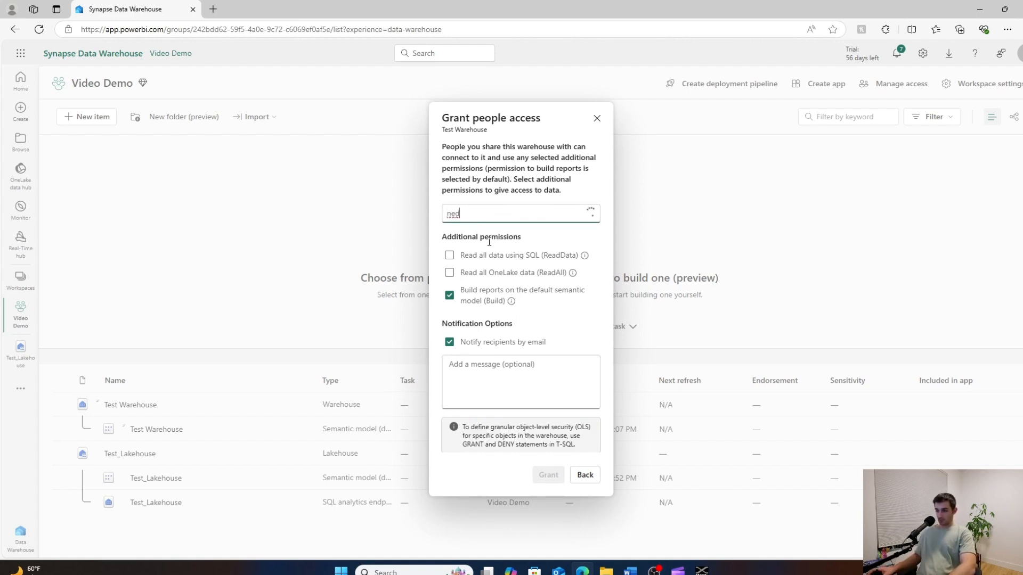
click(488, 235)
click(533, 490)
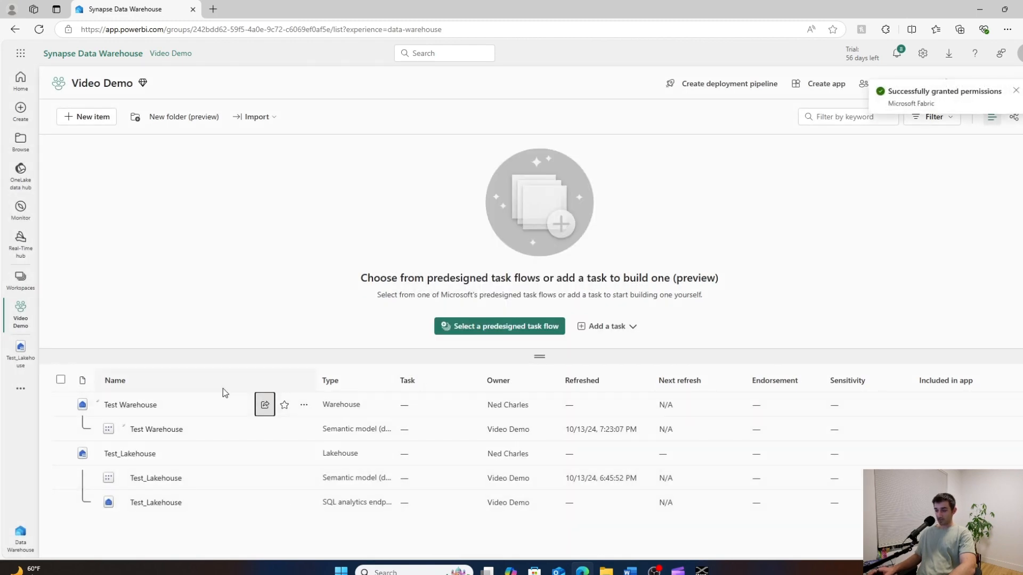
click(264, 405)
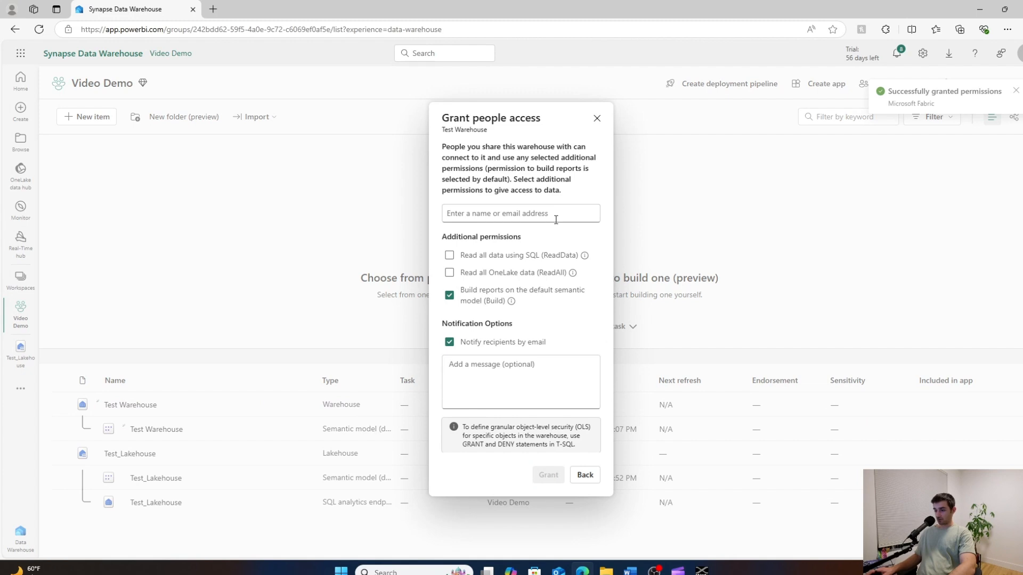
click(584, 476)
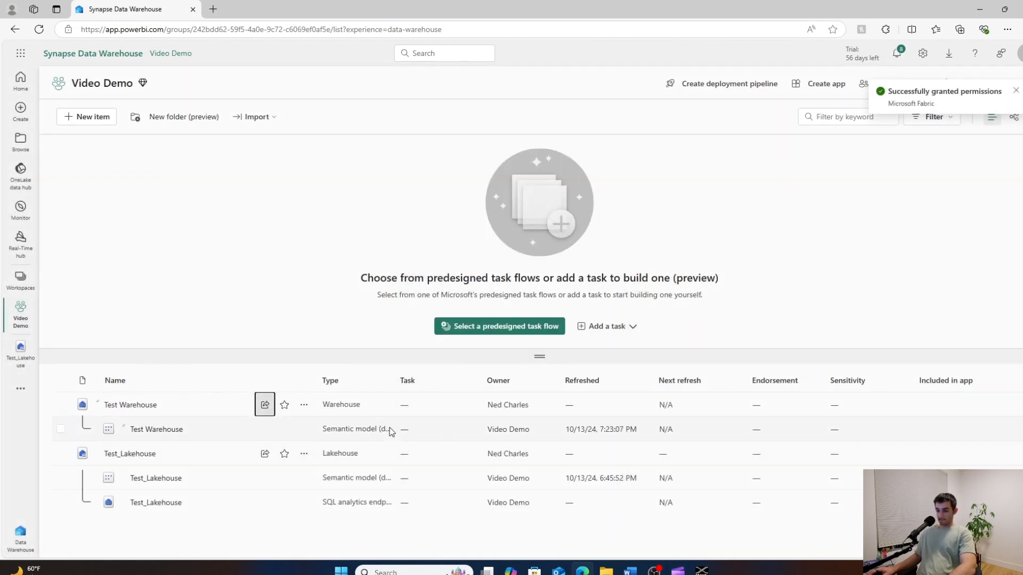
click(262, 405)
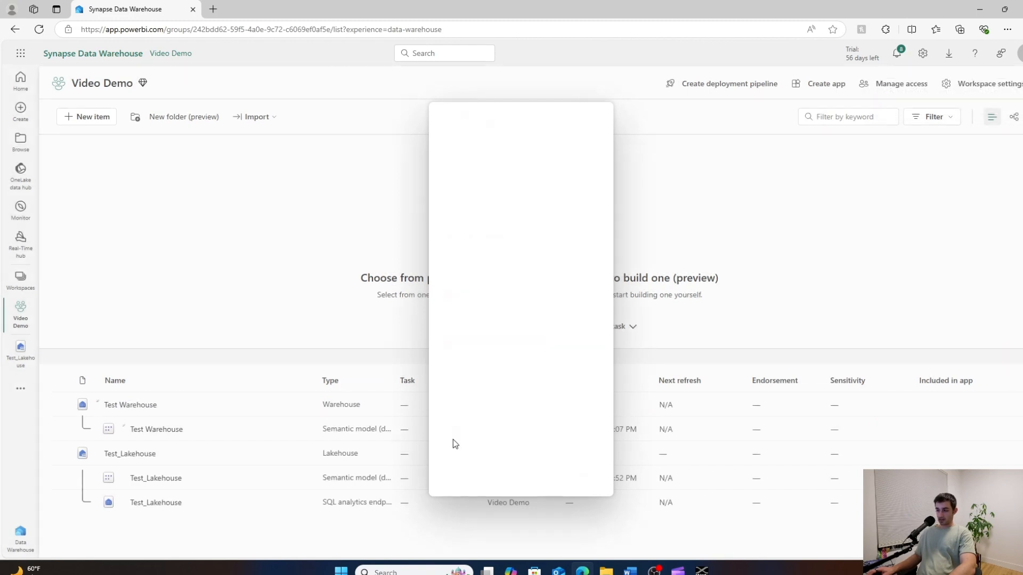
click(584, 475)
Review who has direct access to the Test Warehouse in its permissions management and return to the Video Demo workspace.
click(299, 406)
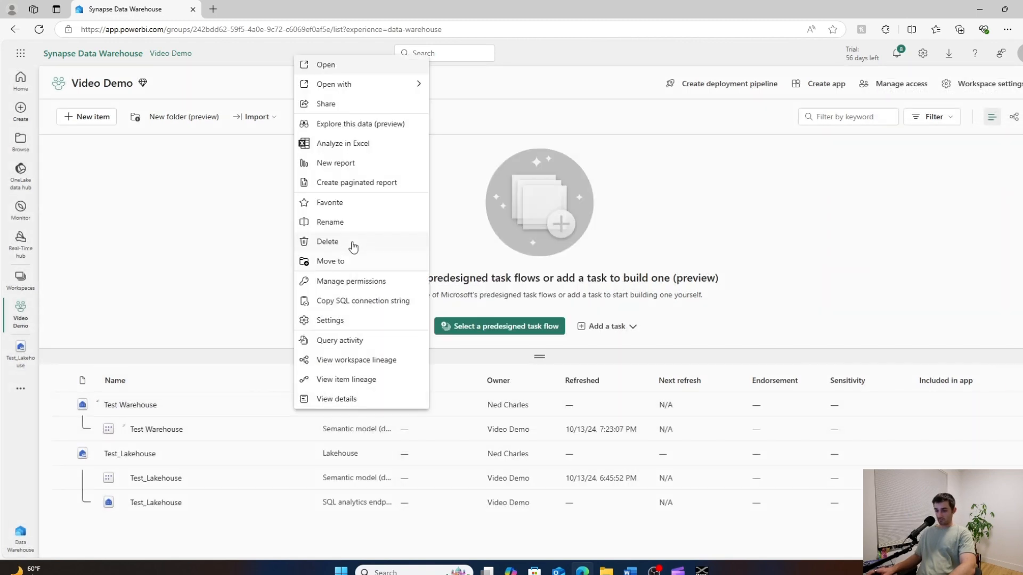
click(350, 282)
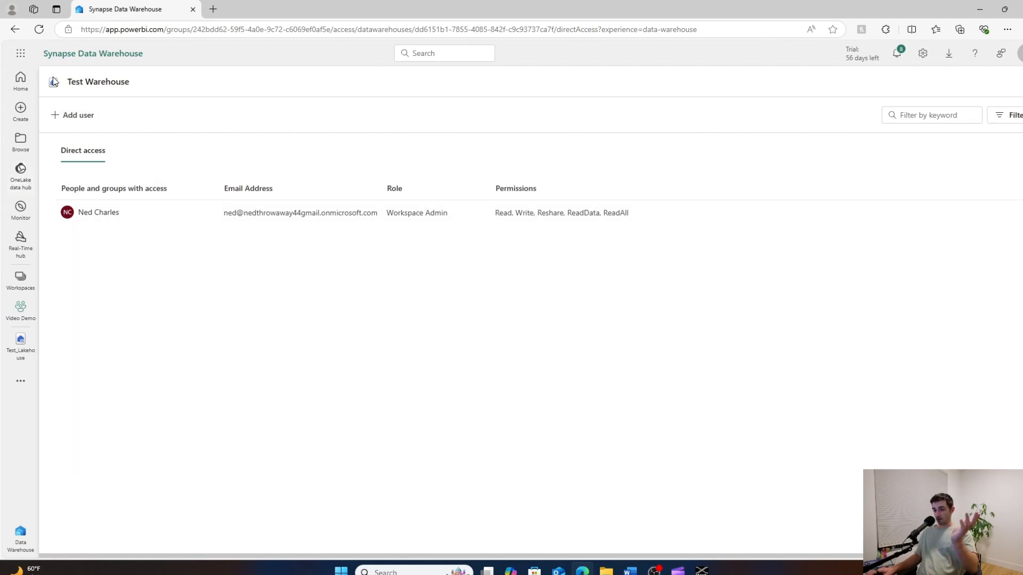
click(15, 30)
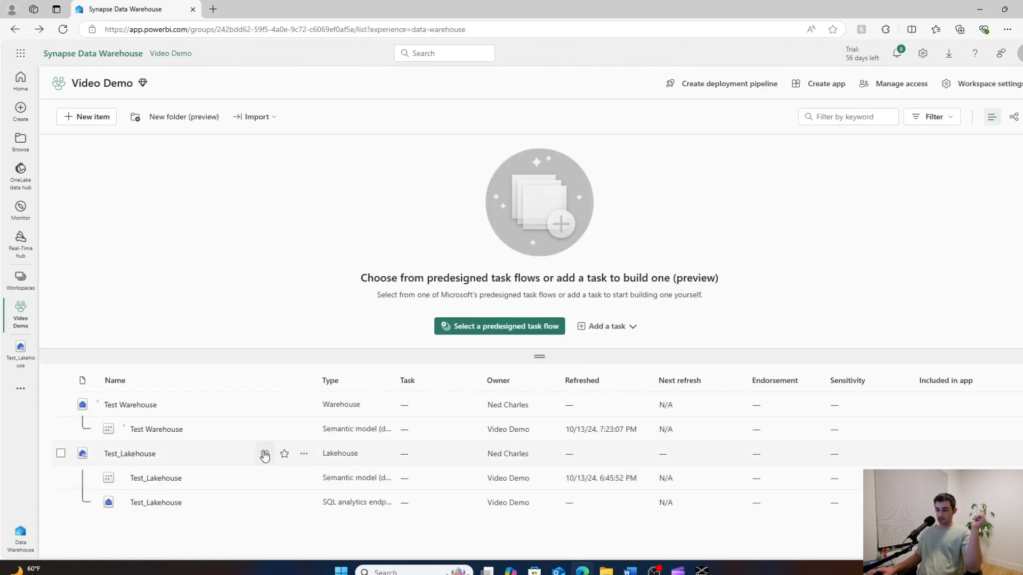
Review the access-granting options for the Test_Lakehouse lakehouse and close them without granting anything.
click(265, 455)
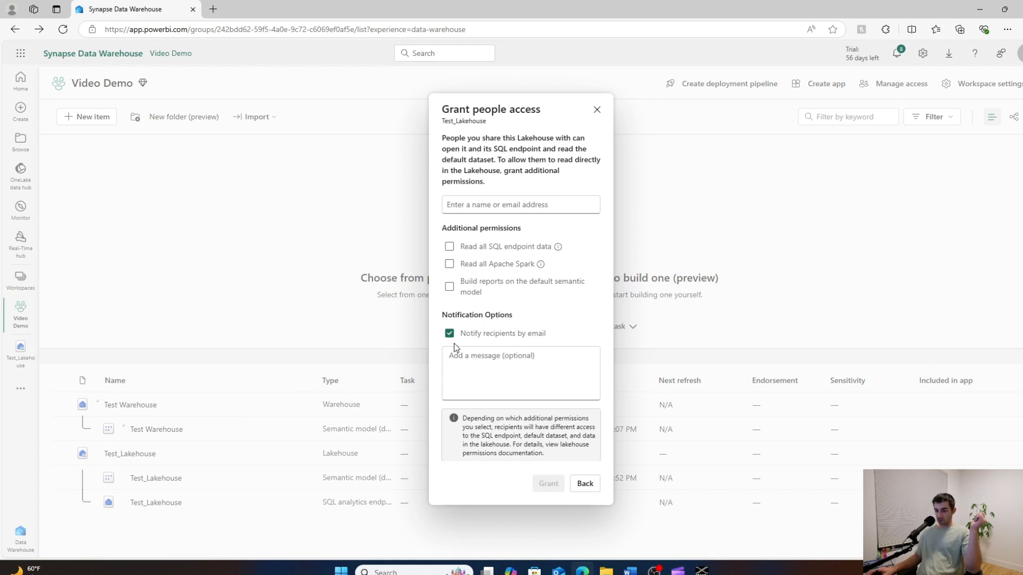
click(596, 110)
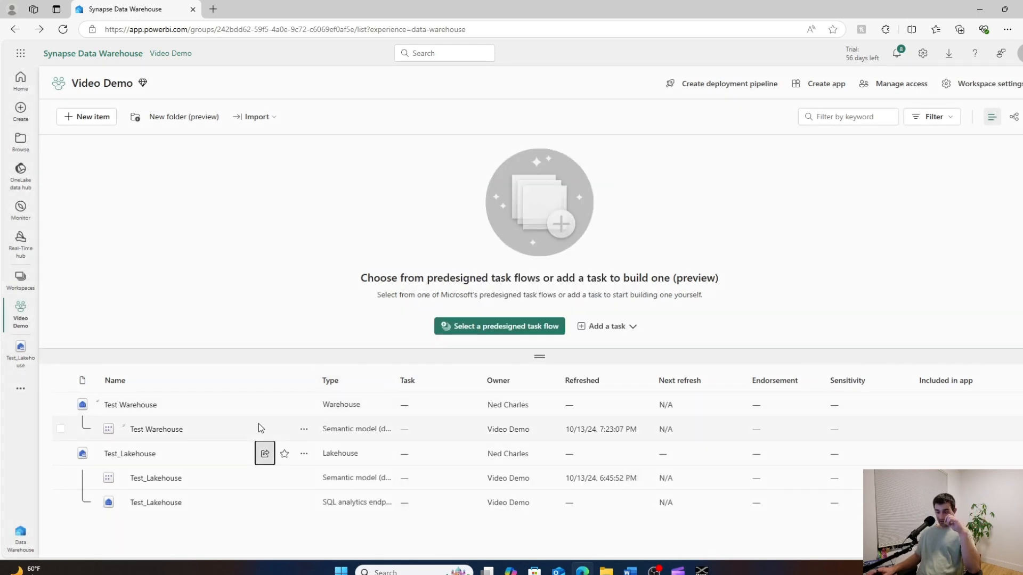